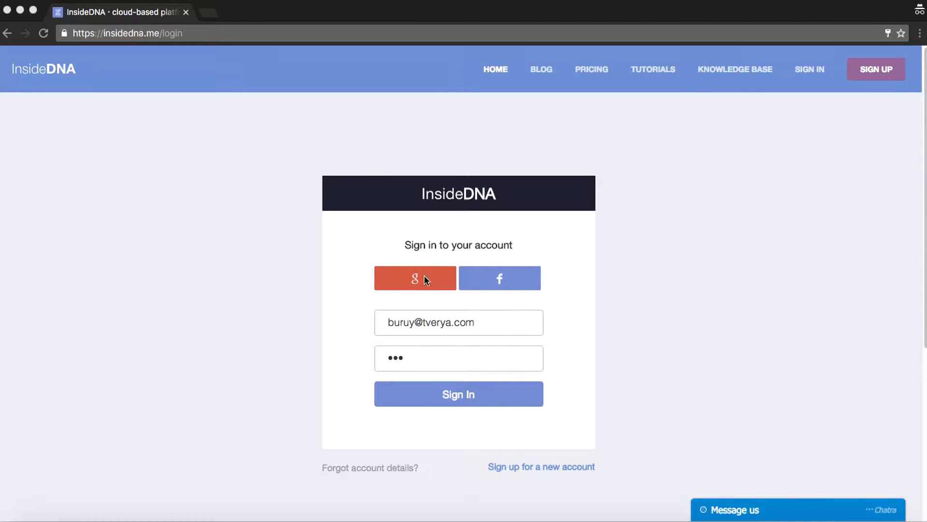
Sign in to the InsideDNA account and look through the Popular Tools page
{"action": "left_click", "coordinate": [472, 391]}
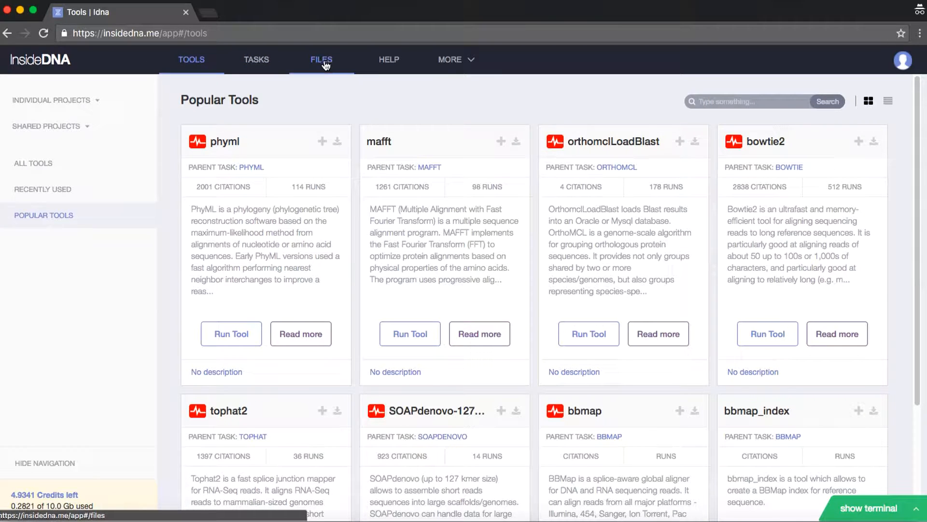
{"action": "scroll", "coordinate": [251, 170], "scroll_direction": "down", "scroll_amount": 2}
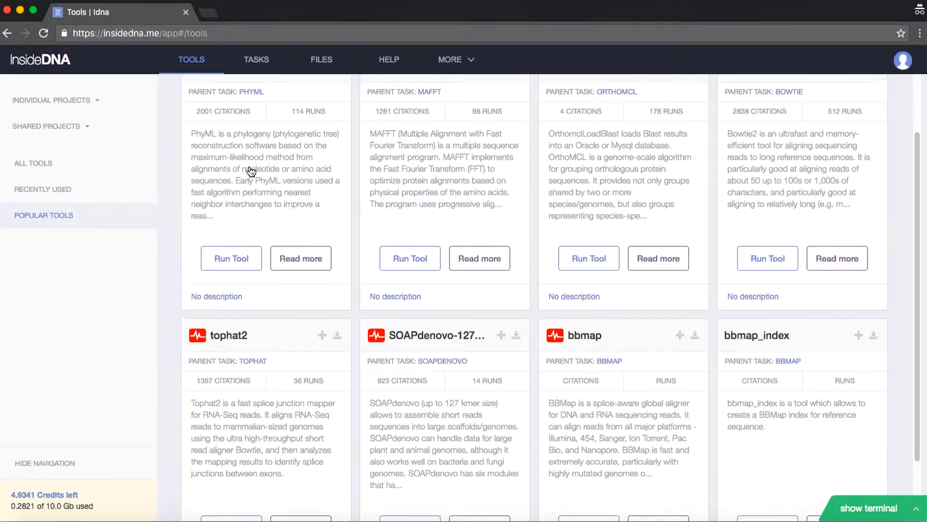
{"action": "scroll", "coordinate": [251, 170], "scroll_direction": "down", "scroll_amount": 2}
{"action": "scroll", "coordinate": [249, 173], "scroll_direction": "up", "scroll_amount": 4}
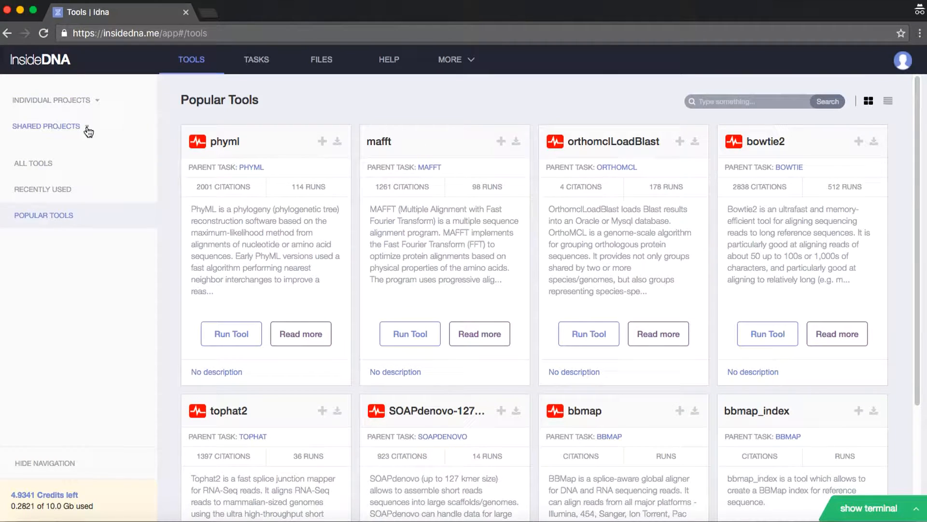
View the task list and the local storage files, and return to the tools overview
{"action": "left_click", "coordinate": [256, 61]}
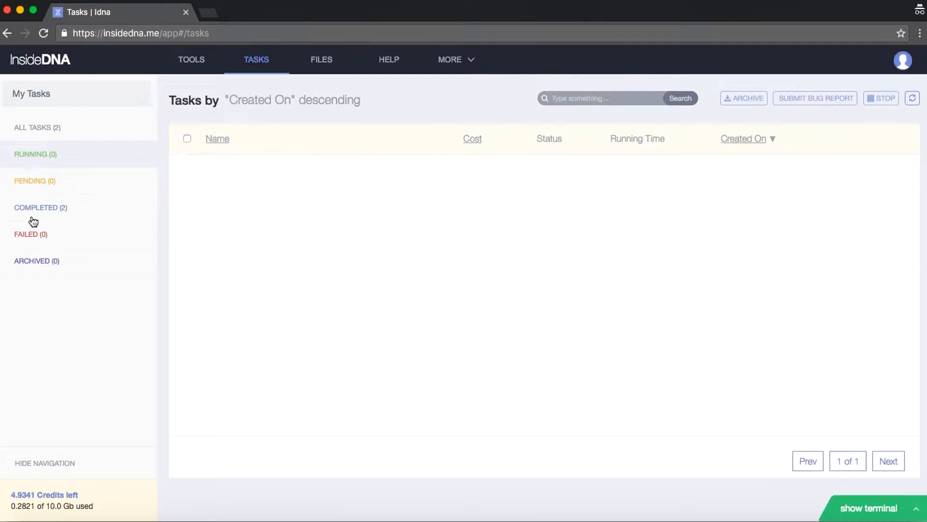
{"action": "left_click", "coordinate": [327, 66]}
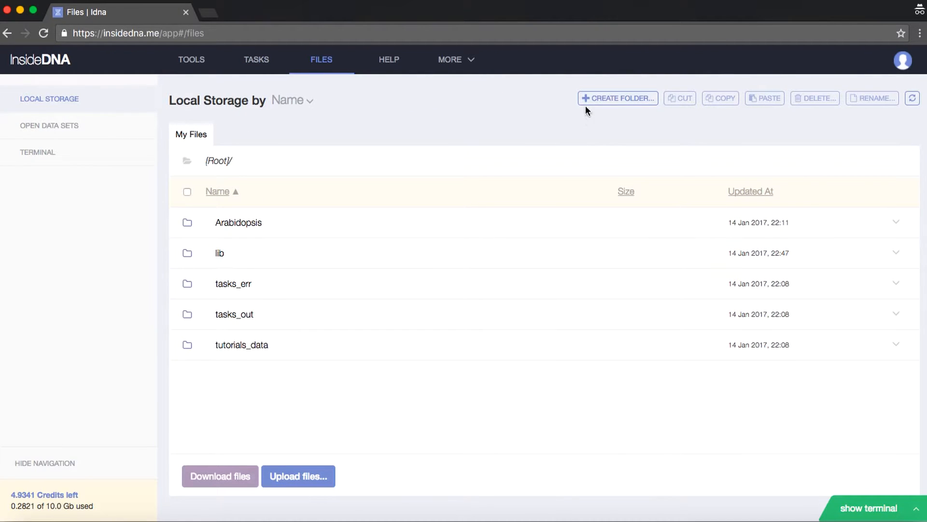
{"action": "left_click", "coordinate": [197, 68]}
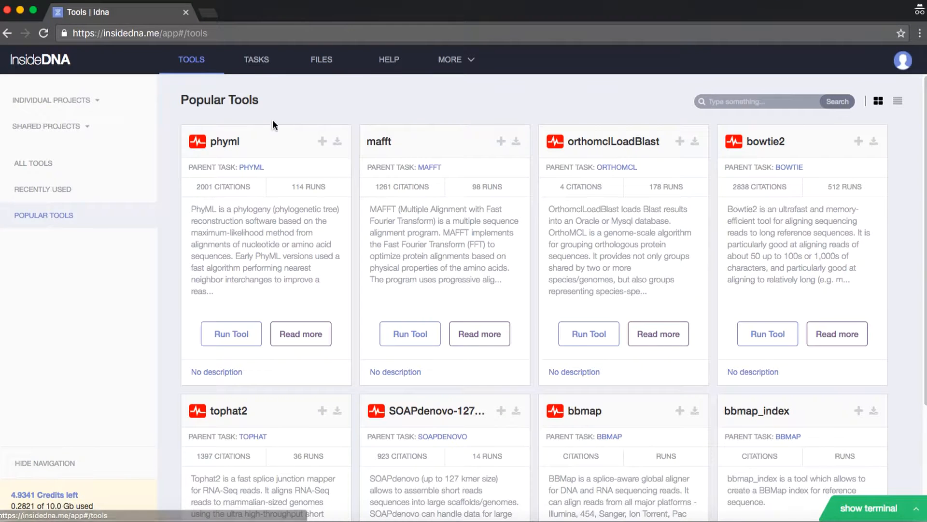
Search the tools for "fastalength" and view the results as a list and as a grid
{"action": "left_click", "coordinate": [732, 105]}
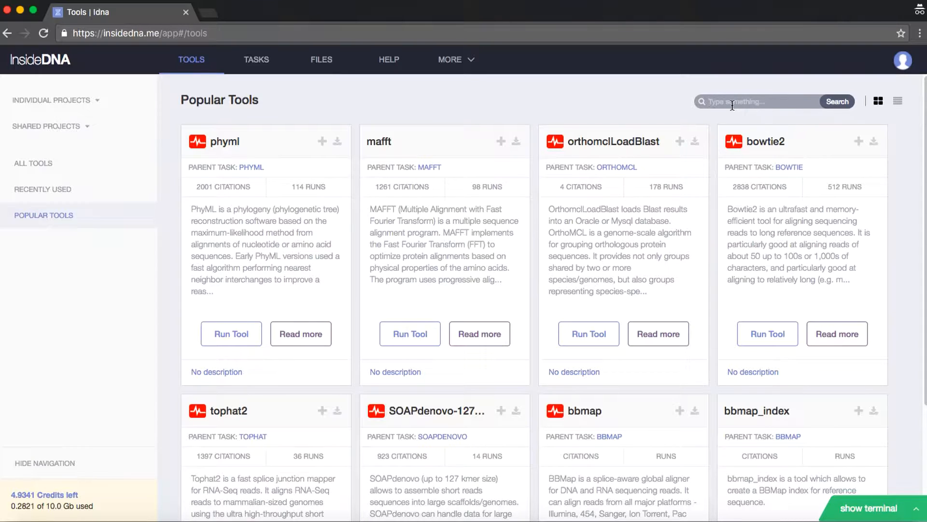
{"action": "type", "text": "fastalength"}
{"action": "key", "text": "Return"}
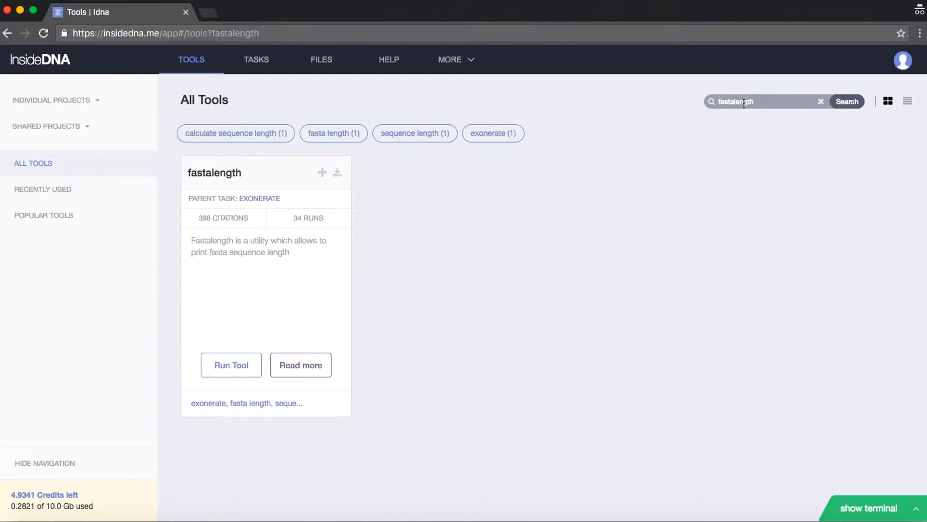
{"action": "left_click", "coordinate": [473, 192]}
{"action": "left_click", "coordinate": [907, 104]}
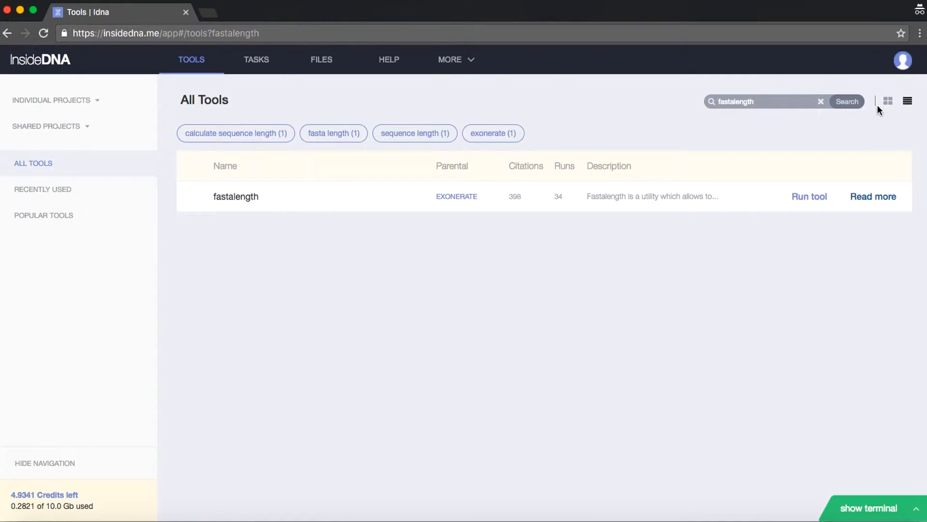
{"action": "left_click", "coordinate": [887, 101]}
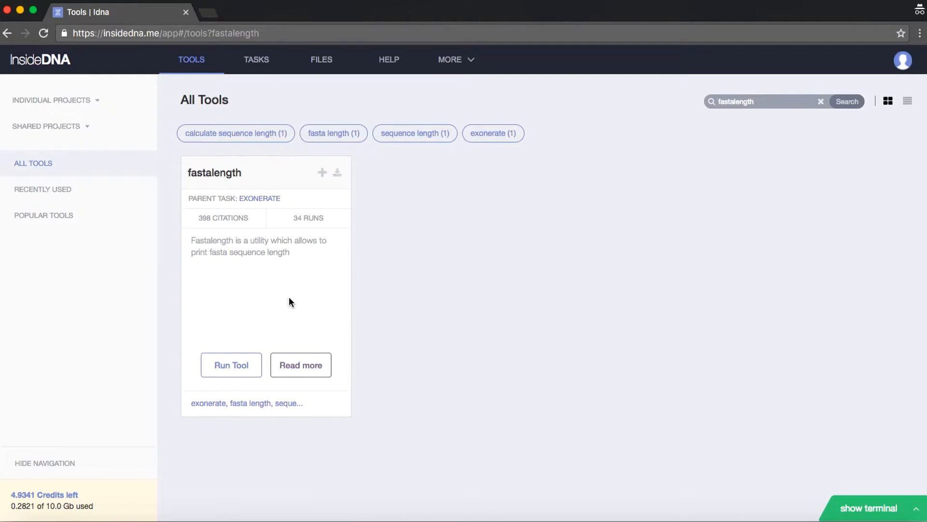
Create an individual project named "Arabidopsis" and open it
{"action": "left_click", "coordinate": [78, 99]}
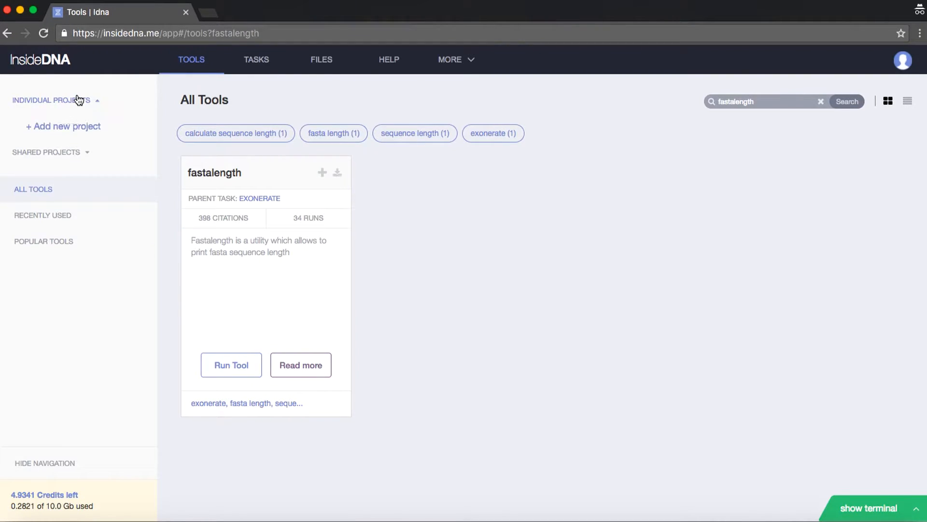
{"action": "left_click", "coordinate": [85, 130]}
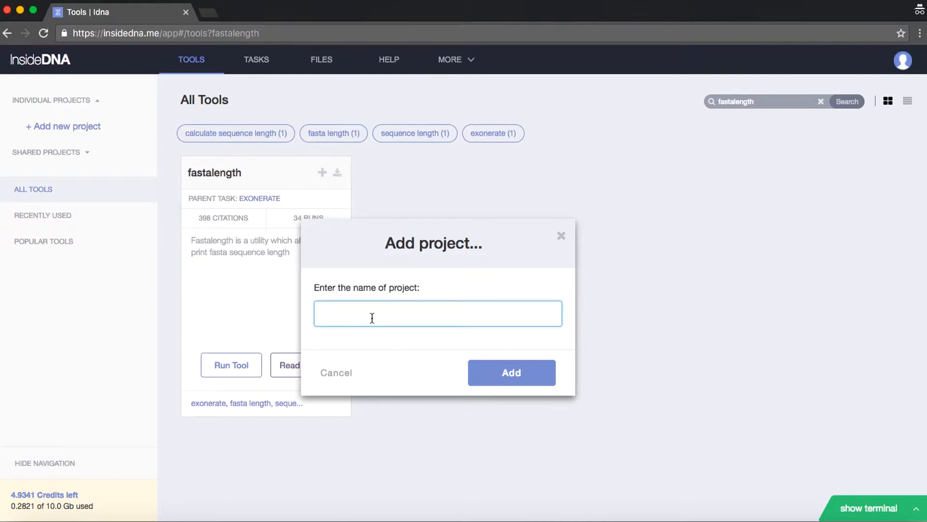
{"action": "type", "text": "Arabidopsis"}
{"action": "left_click", "coordinate": [512, 370]}
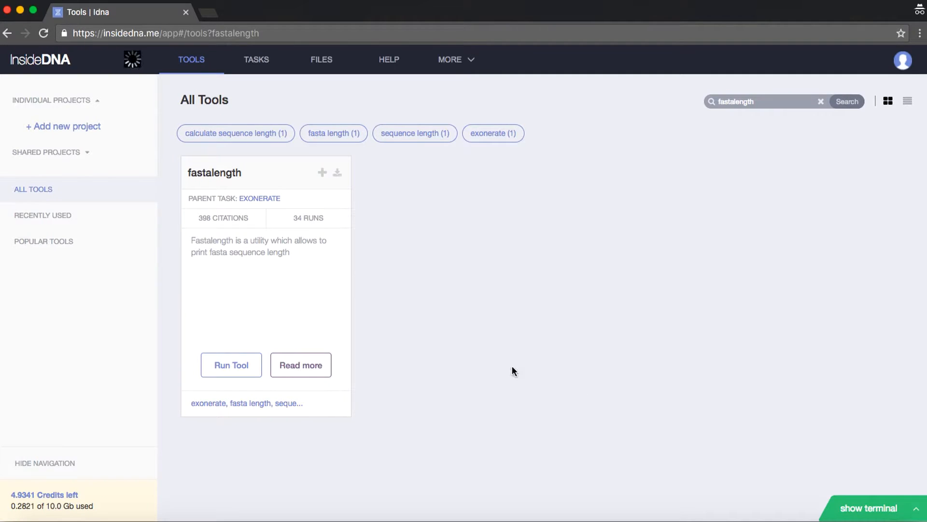
{"action": "left_click", "coordinate": [72, 128]}
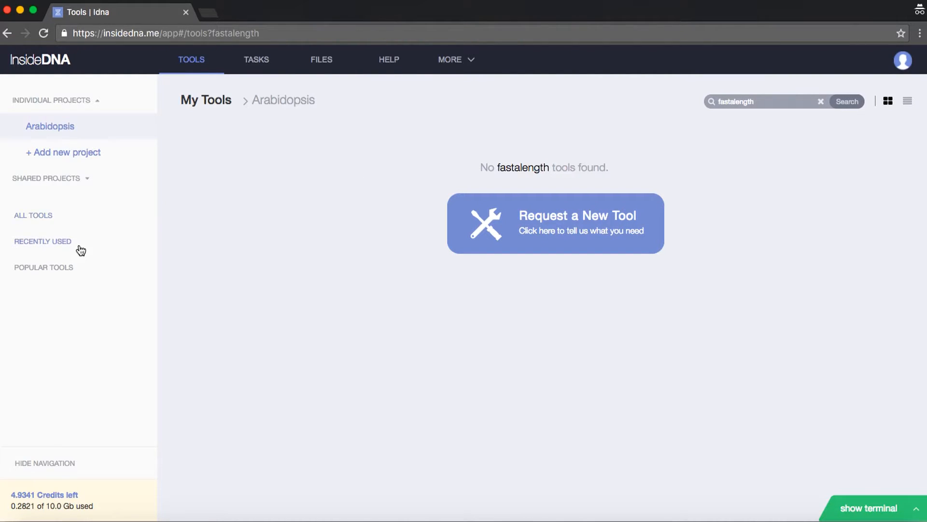
View the recently used tools and check which projects phyml can be added to
{"action": "left_click", "coordinate": [57, 246]}
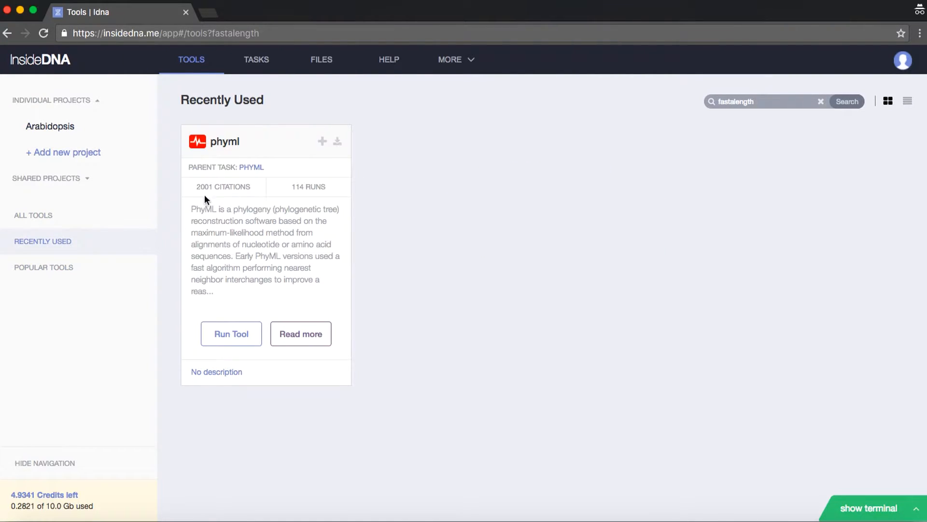
{"action": "left_click", "coordinate": [322, 142]}
{"action": "left_click", "coordinate": [500, 181]}
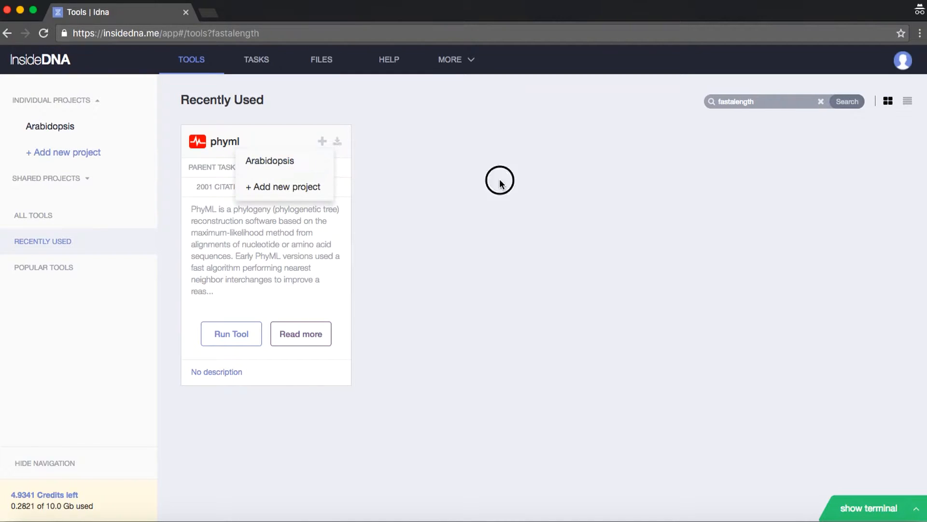
Search the tools for "tophat" and check the project choices for the tophat tool without adding it
{"action": "left_click_drag", "start_coordinate": [774, 102], "coordinate": [477, 82]}
{"action": "key", "text": "BackSpace"}
{"action": "key", "text": "BackSpace"}
{"action": "key", "text": "BackSpace"}
{"action": "key", "text": "BackSpace"}
{"action": "key", "text": "BackSpace"}
{"action": "key", "text": "BackSpace"}
{"action": "key", "text": "BackSpace"}
{"action": "key", "text": "BackSpace"}
{"action": "key", "text": "BackSpace"}
{"action": "key", "text": "BackSpace"}
{"action": "key", "text": "BackSpace"}
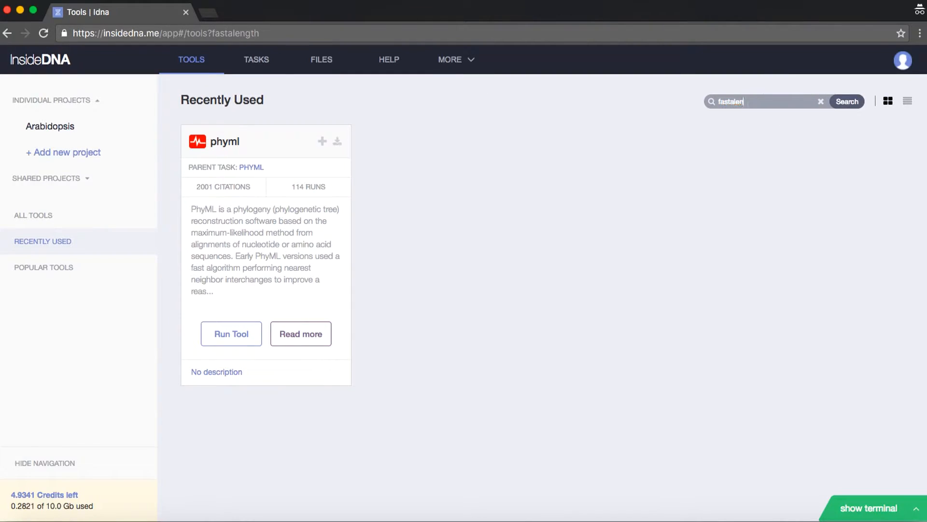
{"action": "type", "text": "tophat"}
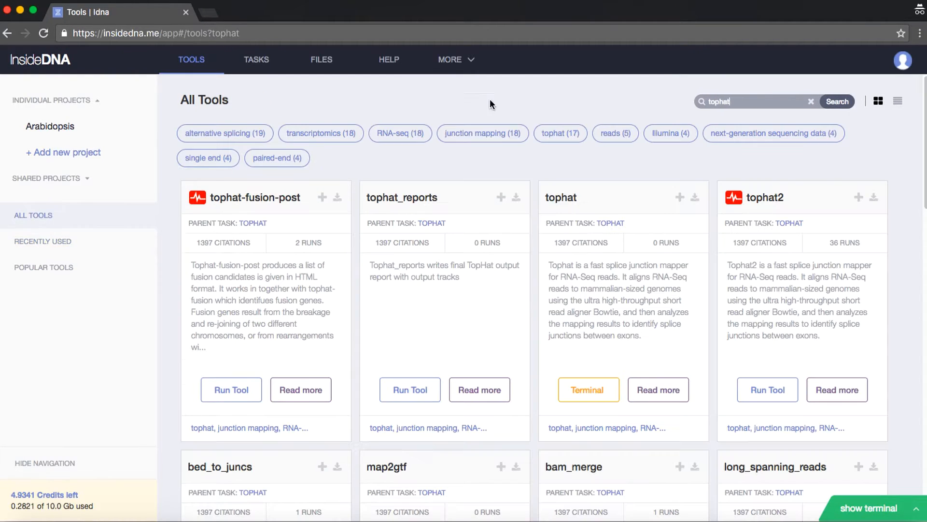
{"action": "left_click", "coordinate": [680, 198]}
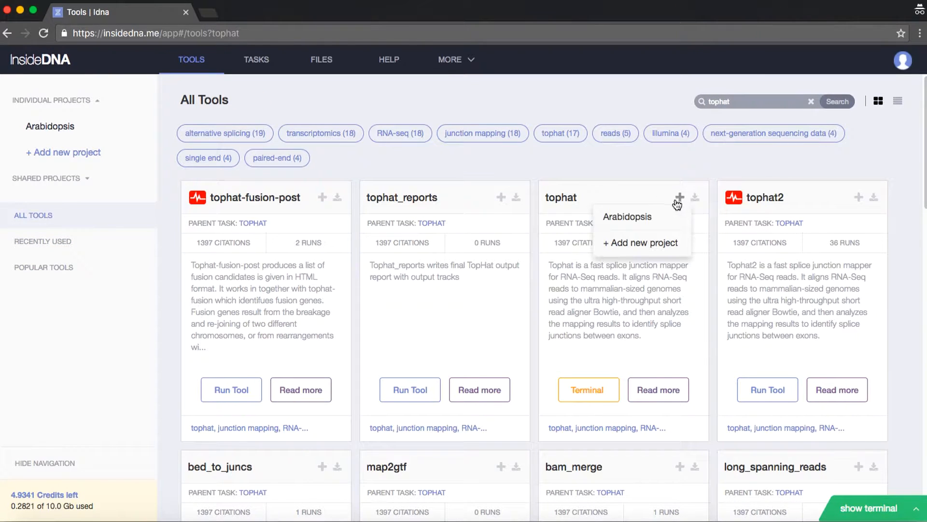
{"action": "left_click", "coordinate": [574, 162]}
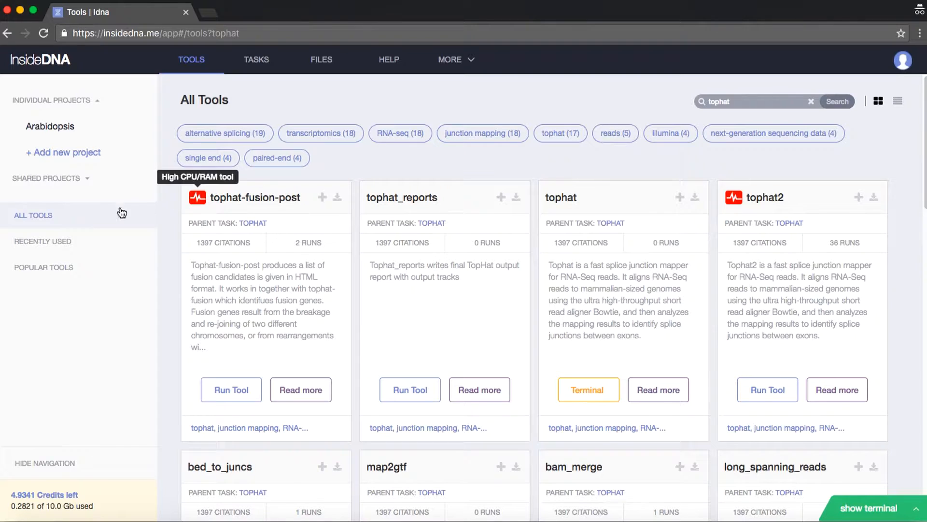
Open the recently used phyml tool for a run and name the task "test_task"
{"action": "left_click", "coordinate": [50, 242]}
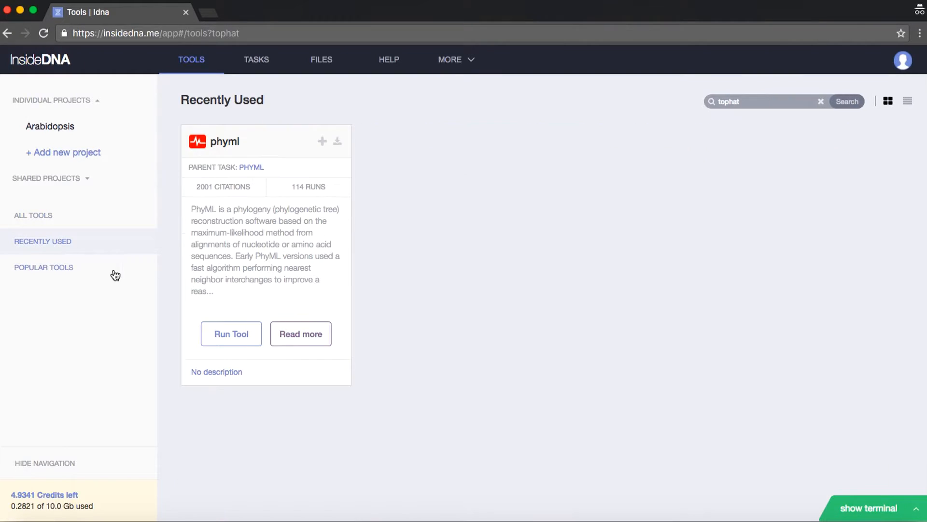
{"action": "left_click", "coordinate": [231, 334]}
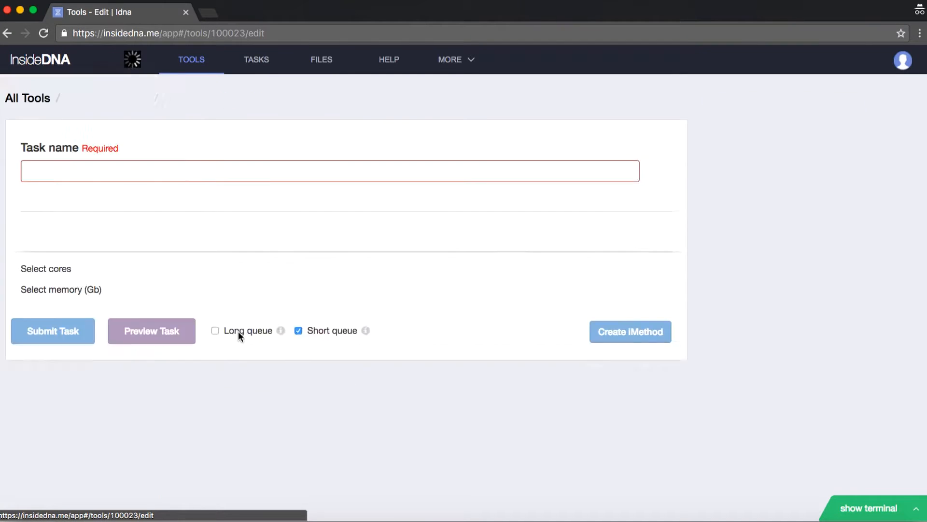
{"action": "left_click", "coordinate": [240, 168]}
{"action": "type", "text": "test_task"}
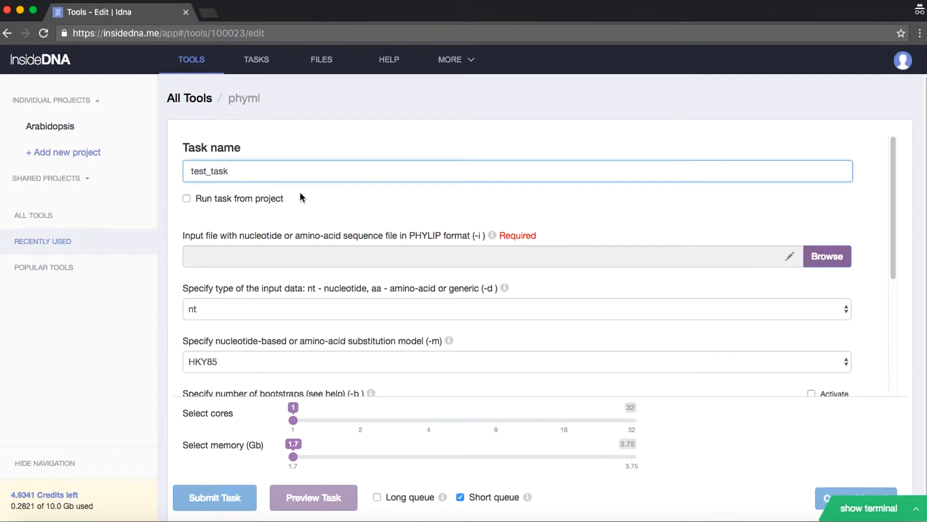
{"action": "left_click", "coordinate": [329, 202]}
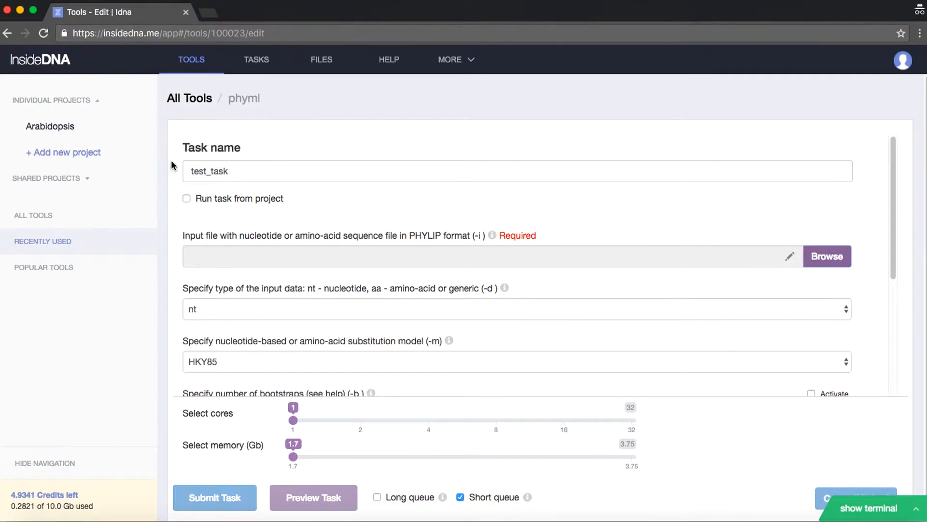
Review the phyml parameters down to the submission options and extend the task name to "test_task_phyml"
{"action": "scroll", "coordinate": [262, 199], "scroll_direction": "down", "scroll_amount": 5}
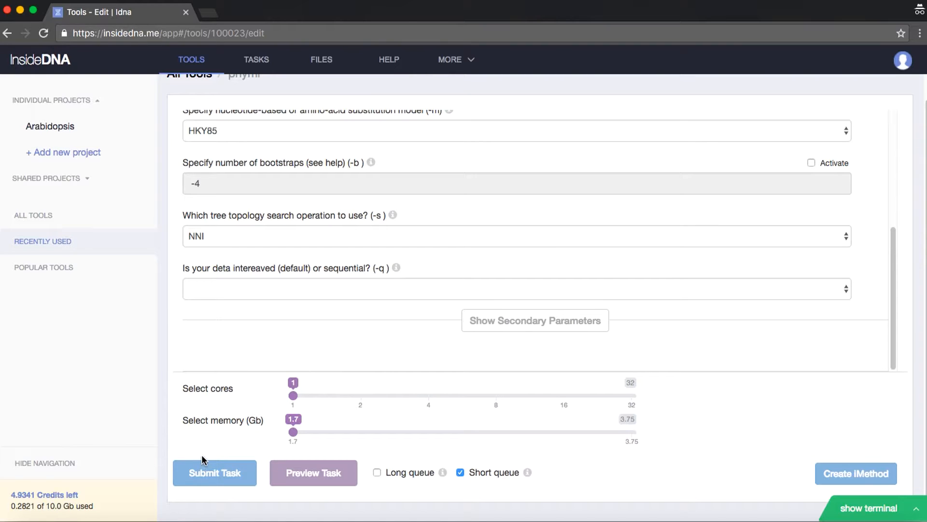
{"action": "scroll", "coordinate": [681, 401], "scroll_direction": "up", "scroll_amount": 6}
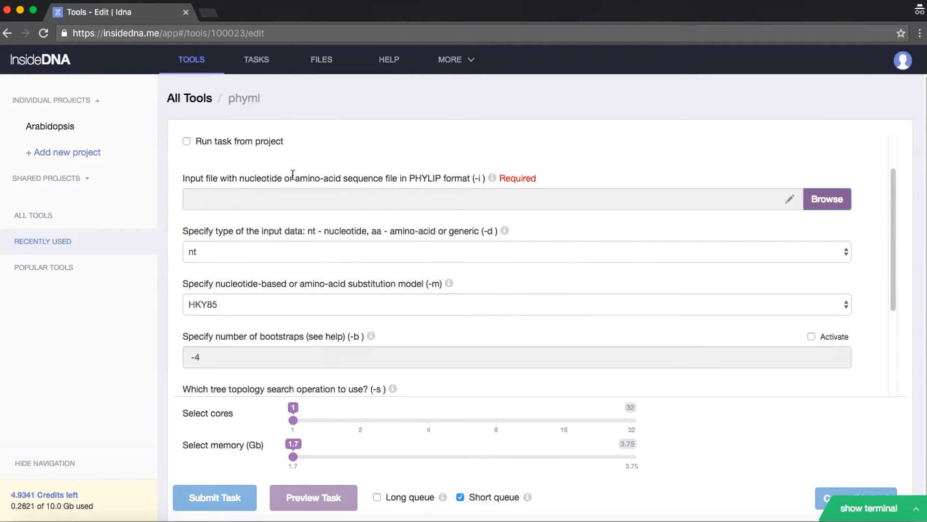
{"action": "left_click", "coordinate": [235, 174]}
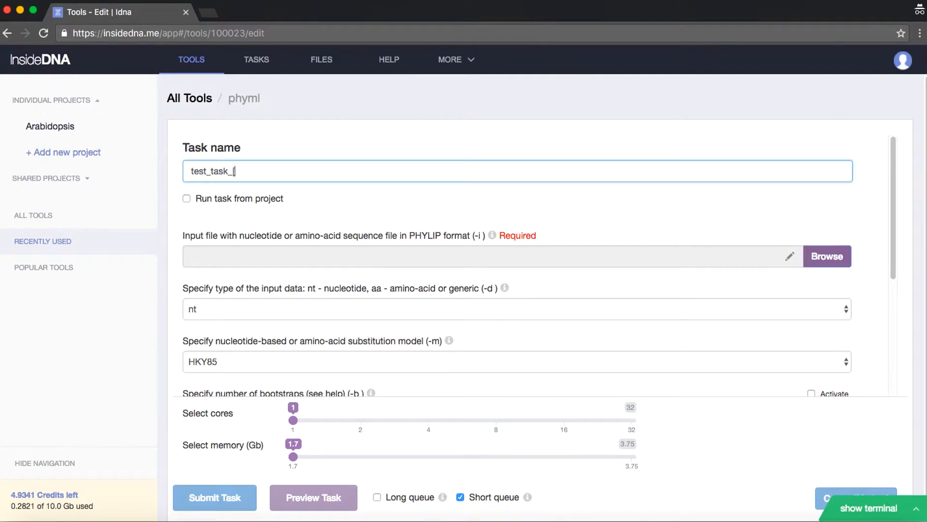
{"action": "type", "text": "_phym;"}
{"action": "key", "text": "BackSpace"}
{"action": "type", "text": "l"}
Choose Arab.phy from the Arabidopsis folder as the PHYLIP input file
{"action": "left_click", "coordinate": [819, 257]}
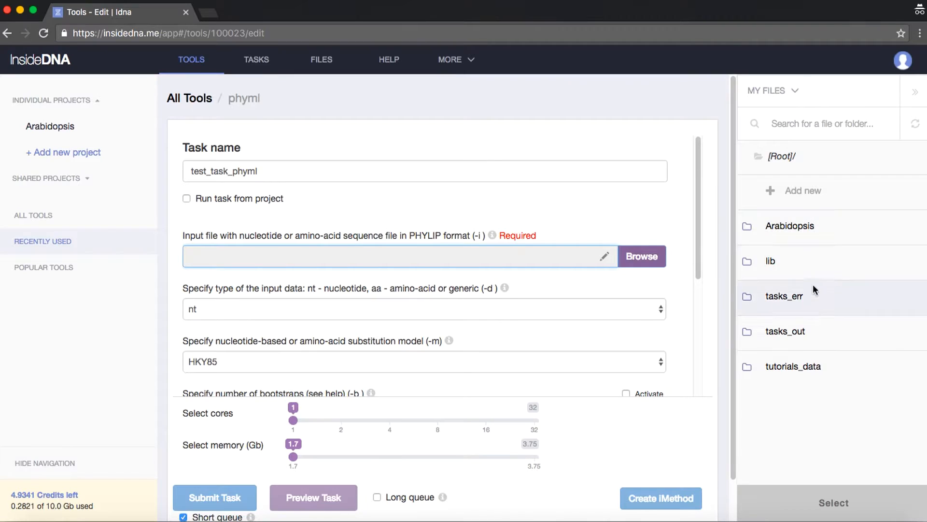
{"action": "left_click", "coordinate": [828, 222]}
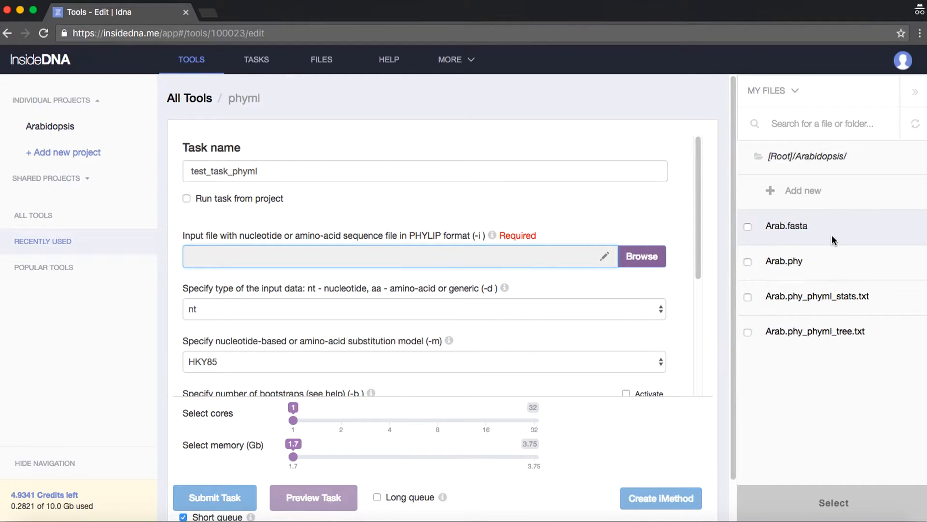
{"action": "left_click", "coordinate": [833, 256]}
{"action": "left_click", "coordinate": [821, 502]}
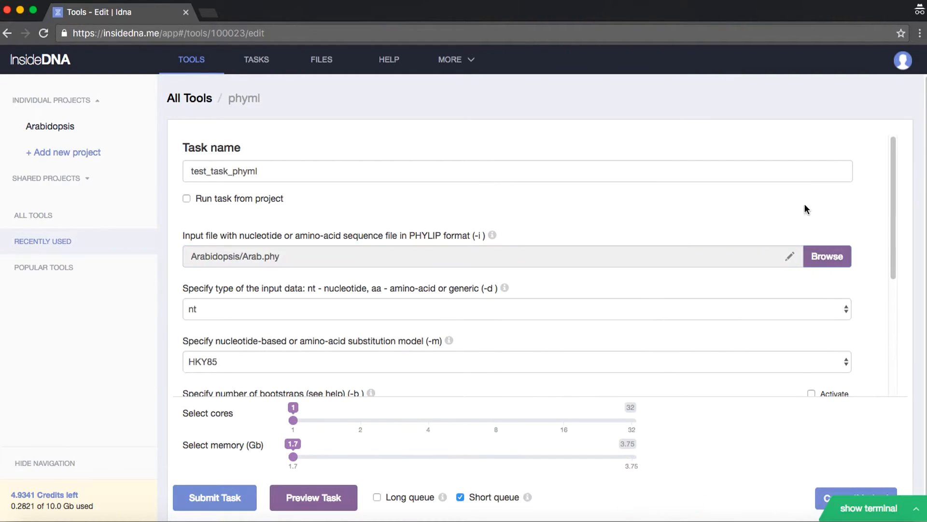
Check the option for adding new items in the Arabidopsis folder of the file browser and close the browser without selecting anything
{"action": "left_click", "coordinate": [827, 263]}
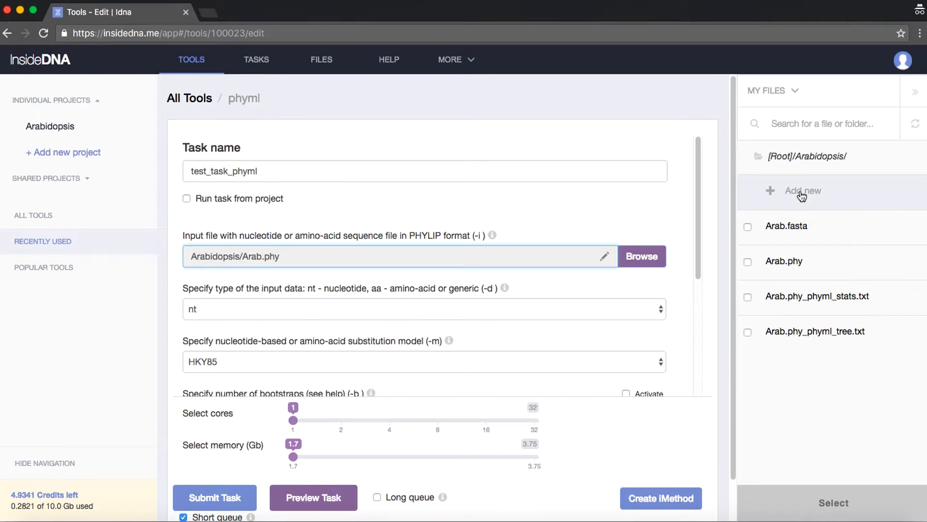
{"action": "left_click", "coordinate": [797, 191]}
{"action": "left_click", "coordinate": [774, 386]}
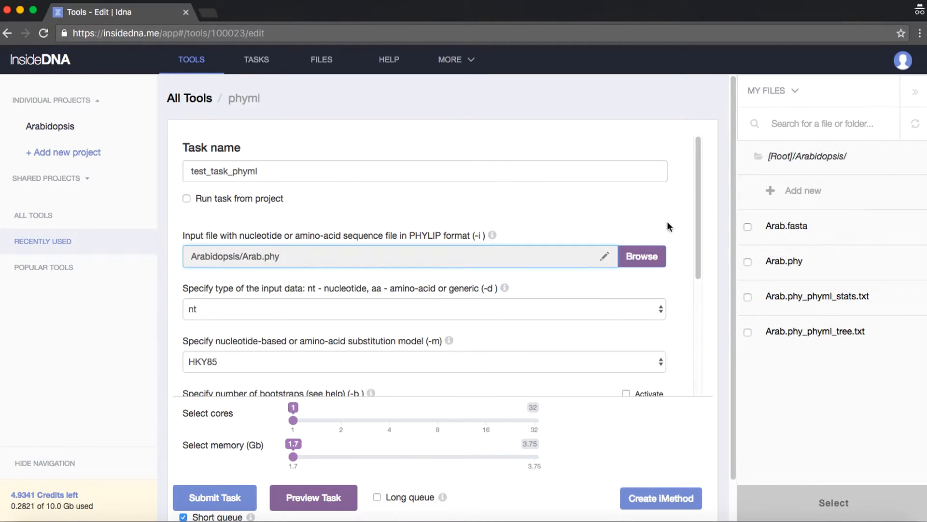
{"action": "left_click", "coordinate": [916, 94]}
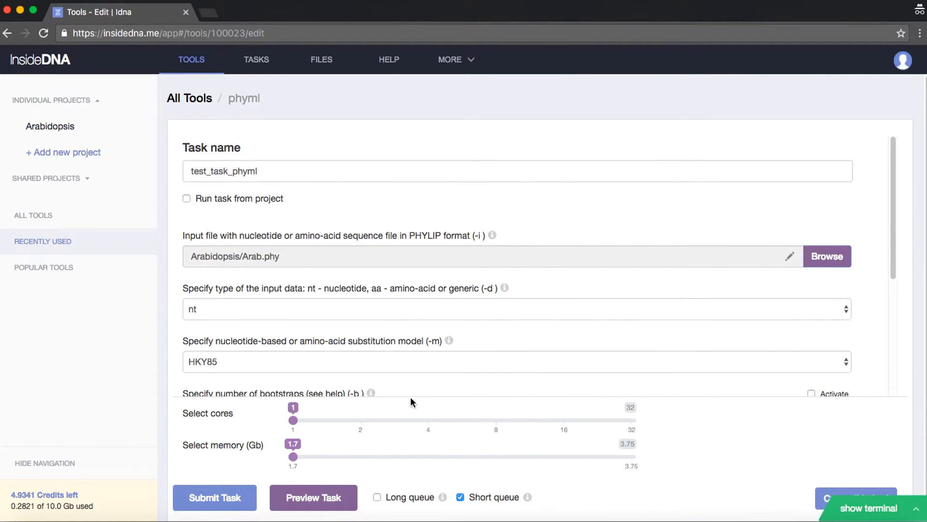
Preview the command line generated for the phyml task, highlight its full syntax and close the preview
{"action": "left_click", "coordinate": [319, 499]}
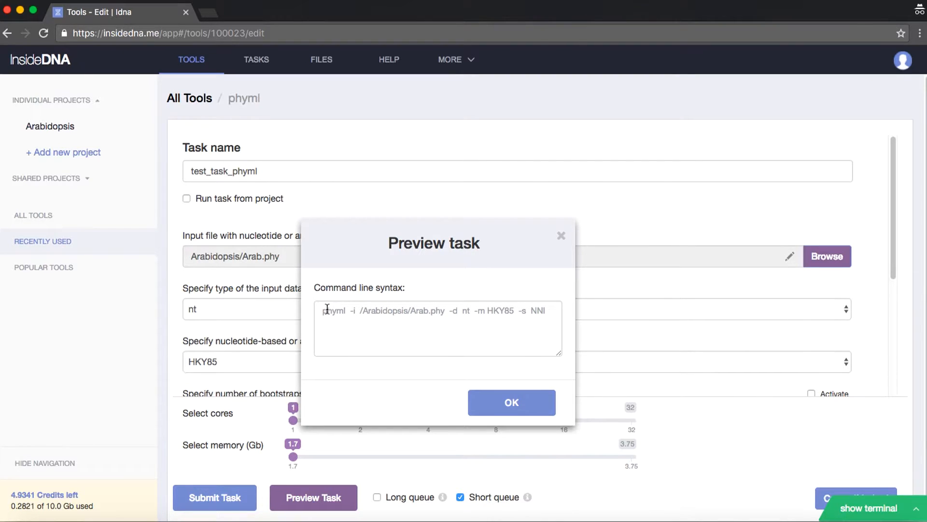
{"action": "left_click_drag", "start_coordinate": [324, 310], "coordinate": [573, 309]}
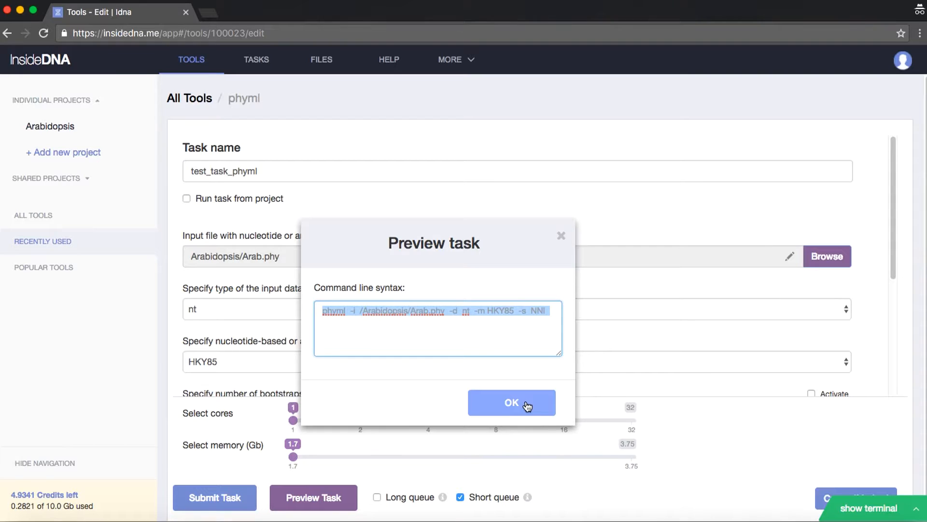
{"action": "left_click", "coordinate": [477, 348]}
{"action": "left_click", "coordinate": [500, 409]}
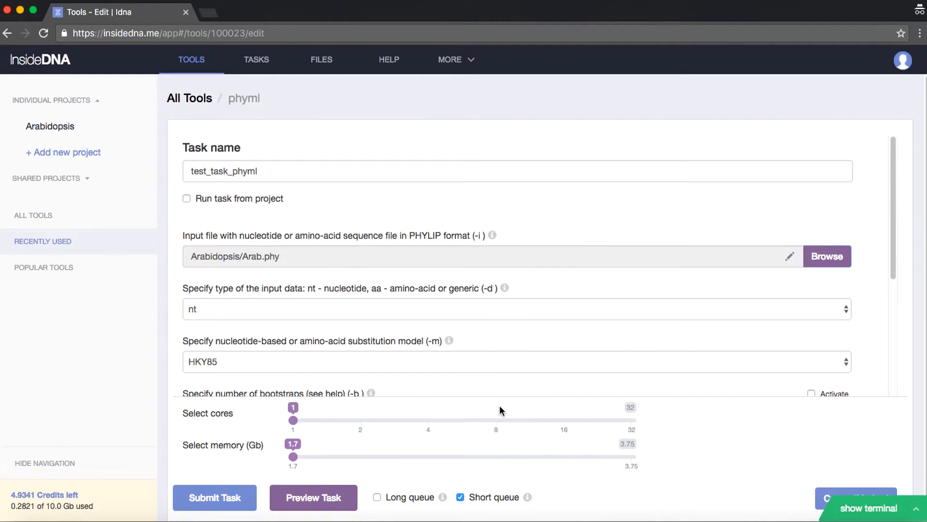
Try different computing resources for the phyml task: 4 cores with 15 GB of memory, and 32 cores with 28.8 GB
{"action": "left_click_drag", "start_coordinate": [293, 420], "coordinate": [403, 423]}
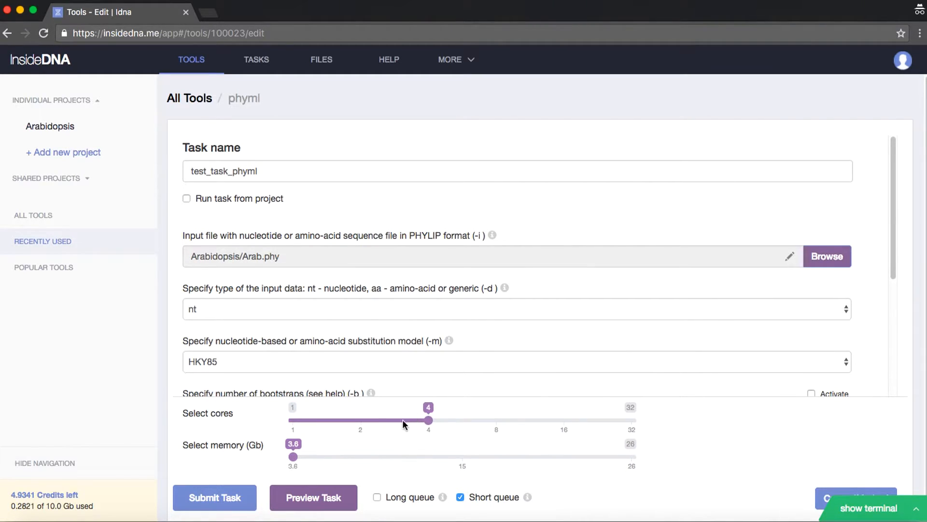
{"action": "left_click", "coordinate": [229, 499]}
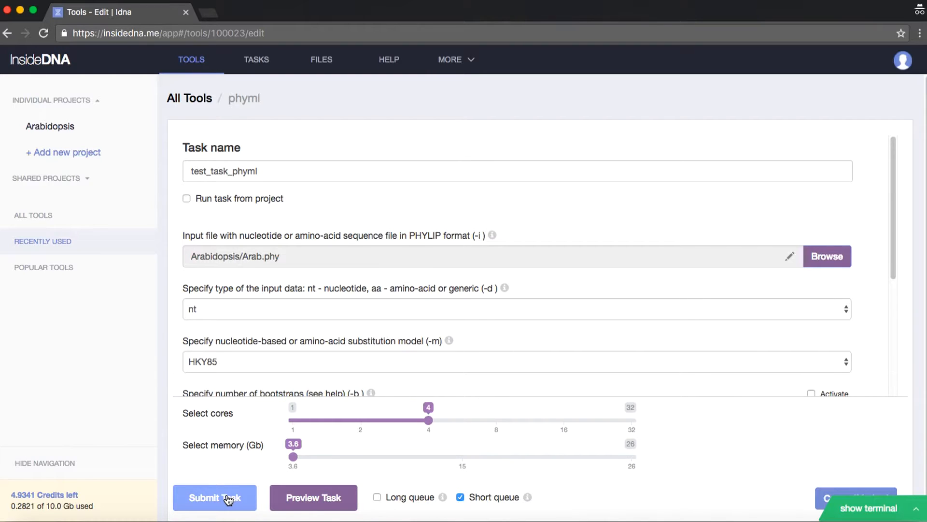
{"action": "left_click_drag", "start_coordinate": [293, 457], "coordinate": [462, 456]}
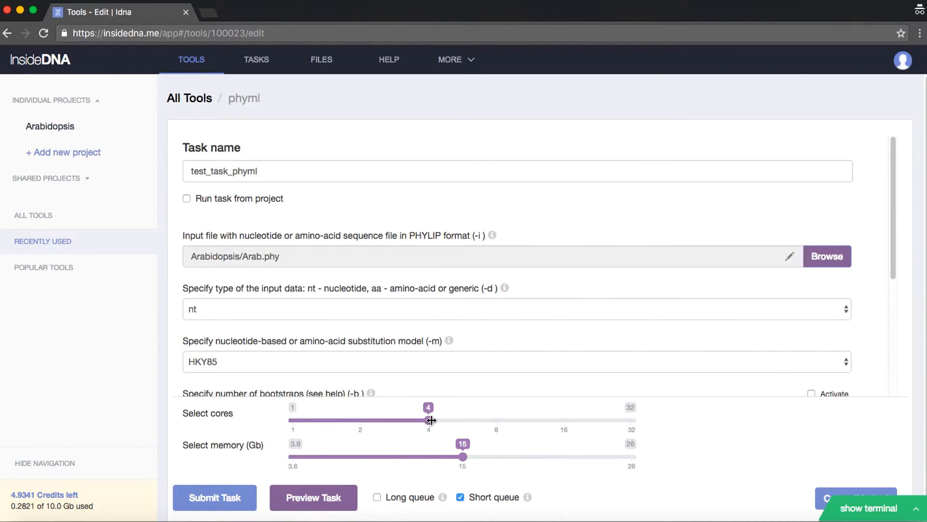
{"action": "left_click_drag", "start_coordinate": [432, 420], "coordinate": [632, 419]}
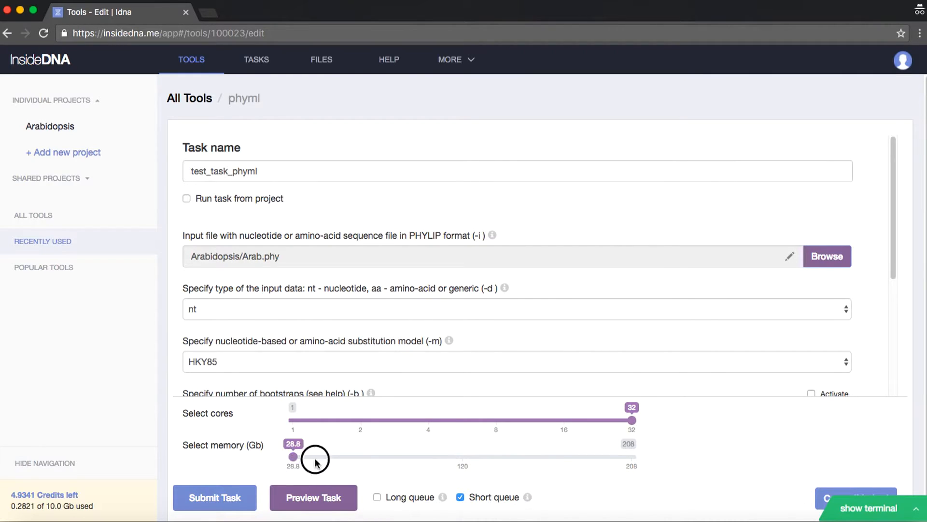
{"action": "left_click_drag", "start_coordinate": [315, 461], "coordinate": [295, 451]}
Submit the phyml task with 4 cores and 3.6 GB of memory and view the submitted task
{"action": "left_click_drag", "start_coordinate": [631, 420], "coordinate": [440, 429]}
{"action": "mouse_move", "coordinate": [293, 457]}
{"action": "left_mouse_down"}
{"action": "mouse_move", "coordinate": [441, 459]}
{"action": "mouse_move", "coordinate": [297, 459]}
{"action": "left_mouse_up"}
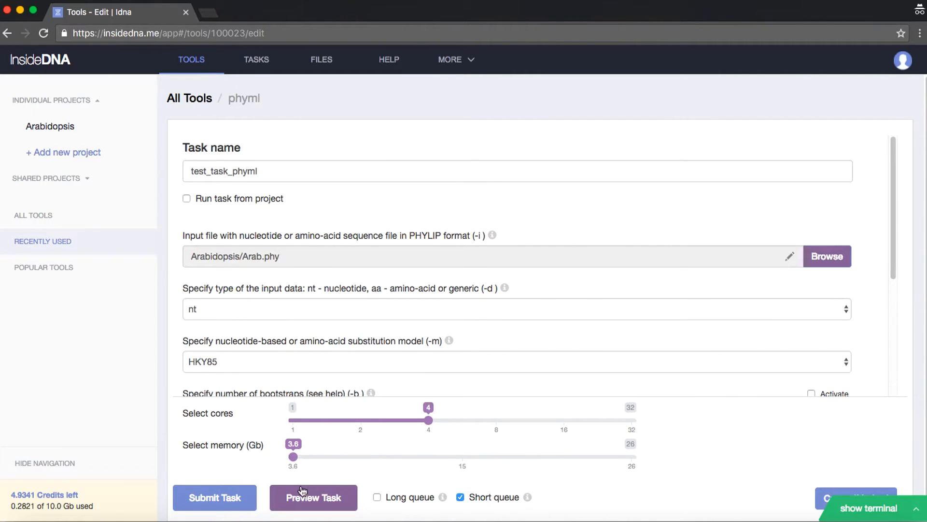
{"action": "left_click", "coordinate": [220, 501]}
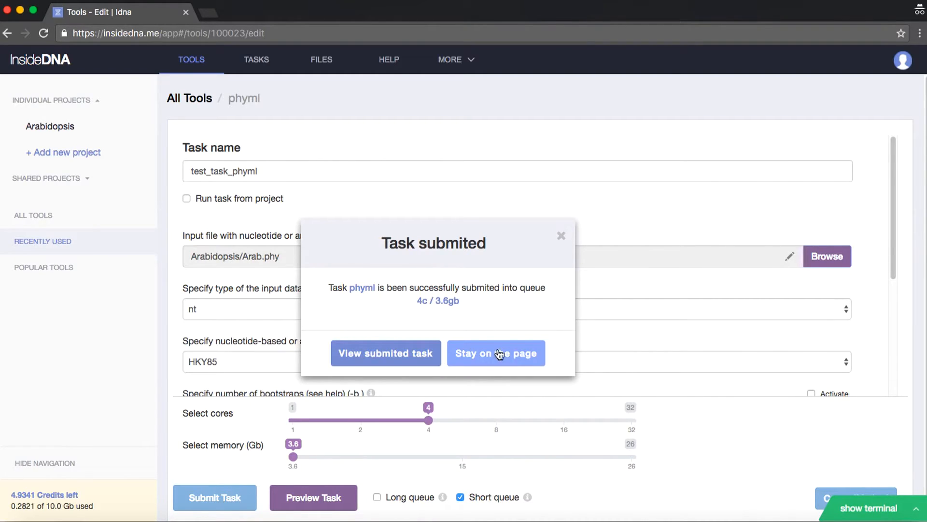
{"action": "left_click", "coordinate": [380, 356]}
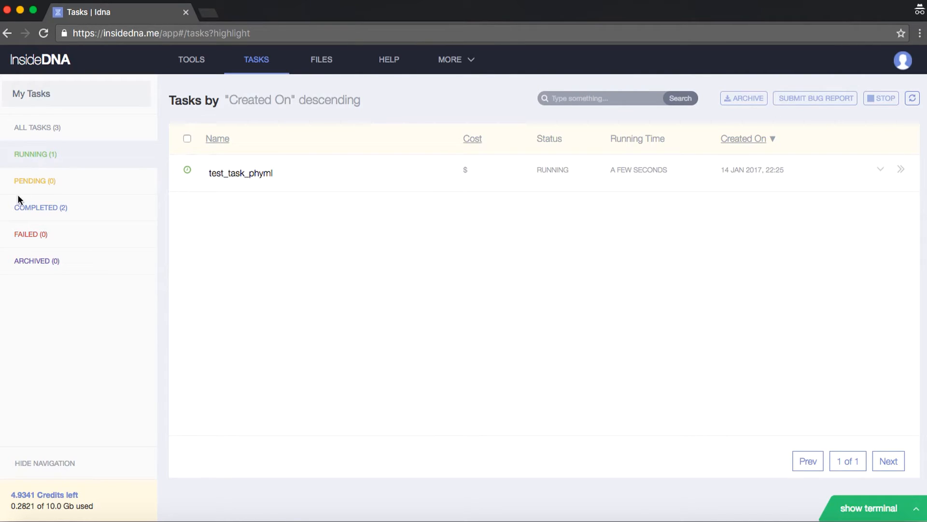
Review the completed, running and pending task lists, ending on the completed tasks
{"action": "left_click", "coordinate": [40, 209]}
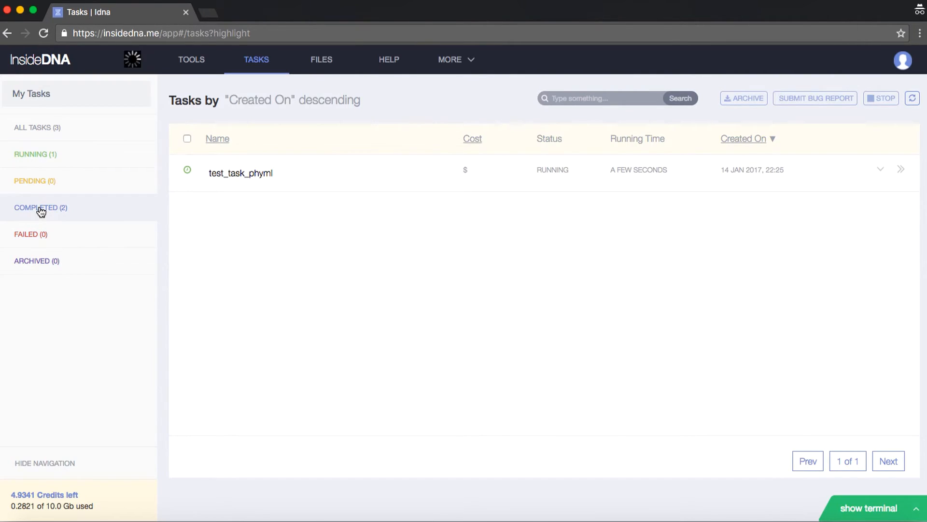
{"action": "left_click", "coordinate": [47, 156]}
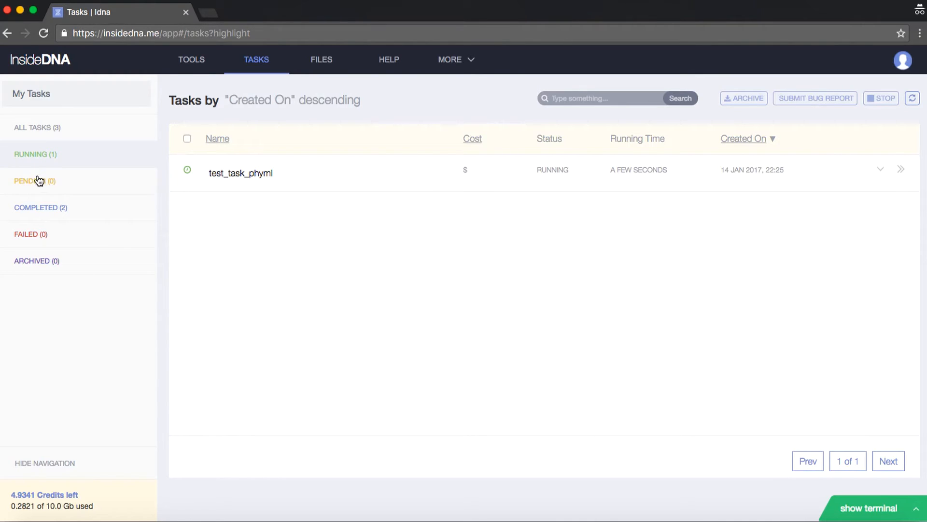
{"action": "left_click", "coordinate": [37, 181]}
{"action": "left_click", "coordinate": [39, 155]}
{"action": "left_click", "coordinate": [61, 214]}
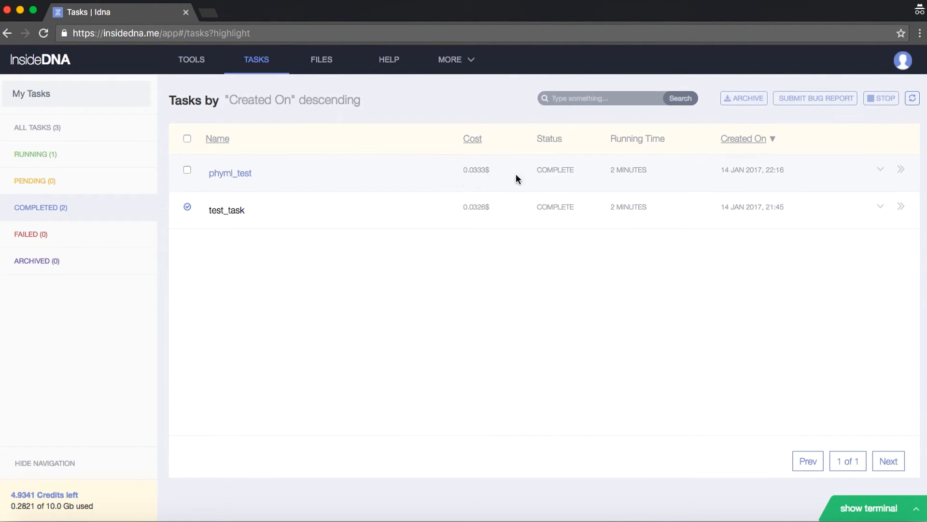
Inspect the full command line of the completed phyml_test task and its bug report form, leaving the report unsent
{"action": "left_click", "coordinate": [900, 169]}
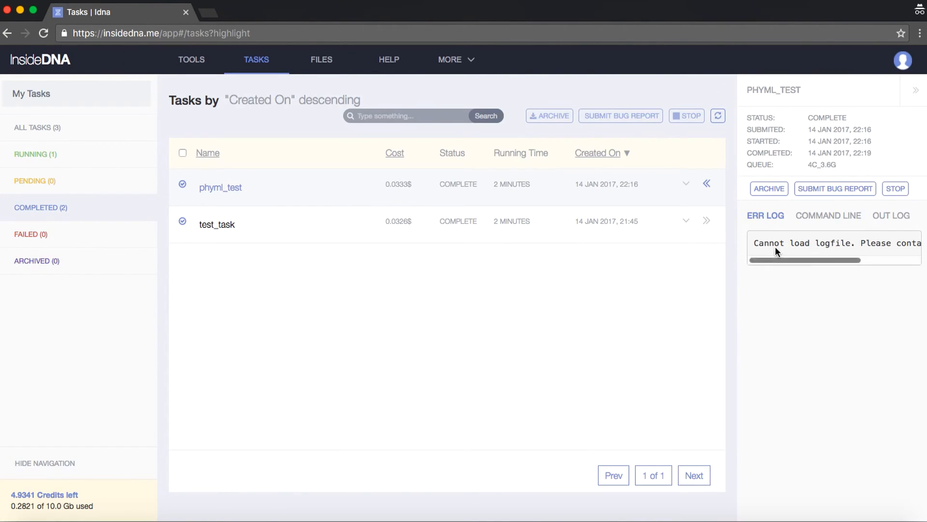
{"action": "left_click", "coordinate": [829, 215]}
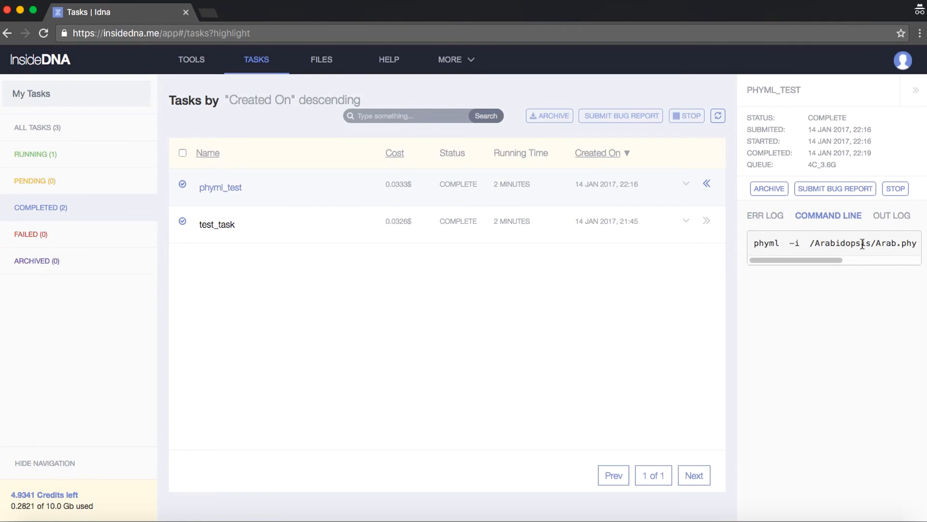
{"action": "left_click", "coordinate": [889, 243]}
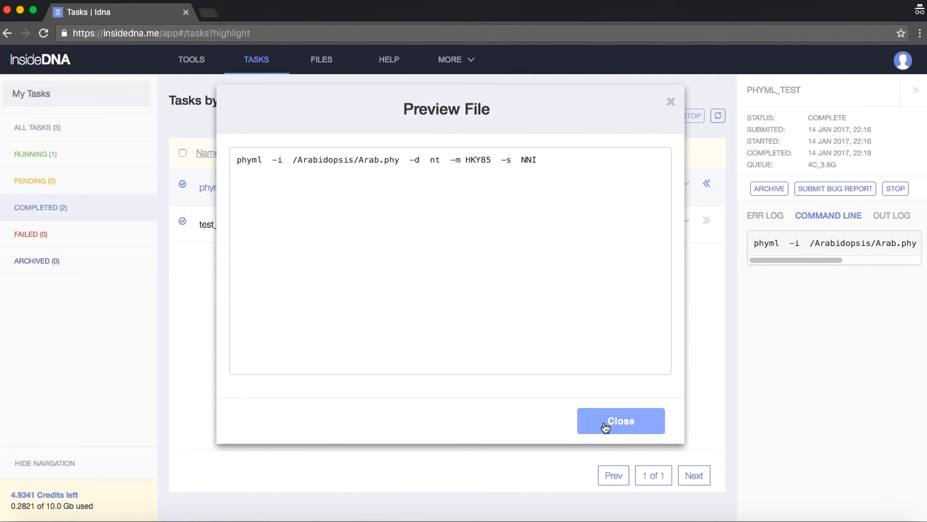
{"action": "left_click", "coordinate": [621, 421]}
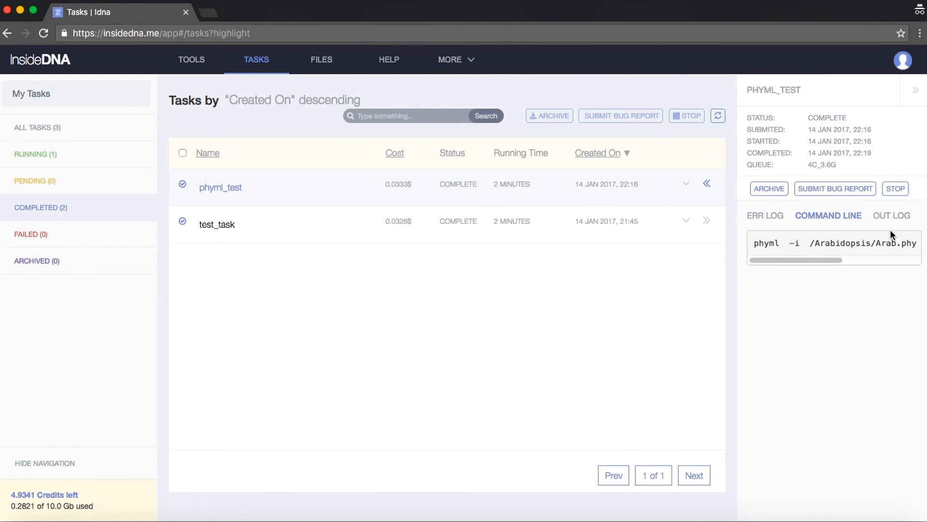
{"action": "left_click", "coordinate": [835, 189]}
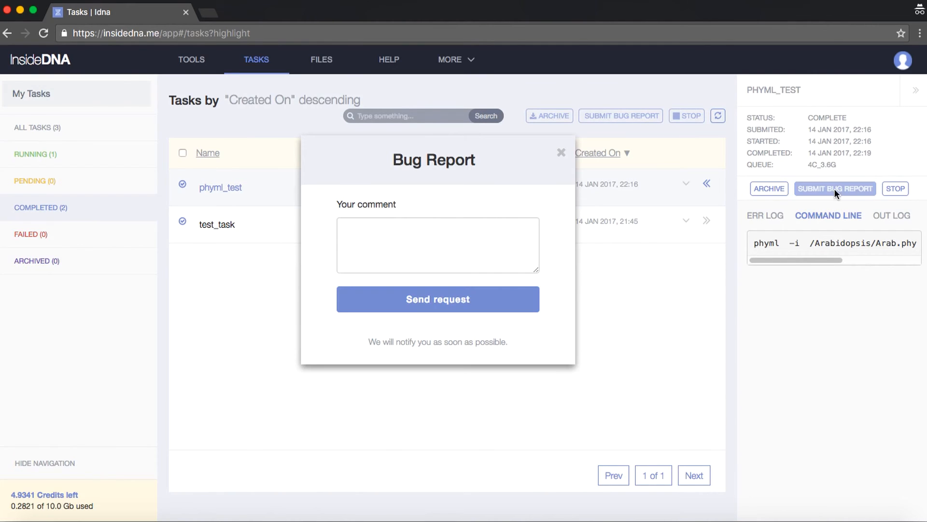
{"action": "left_click", "coordinate": [561, 154]}
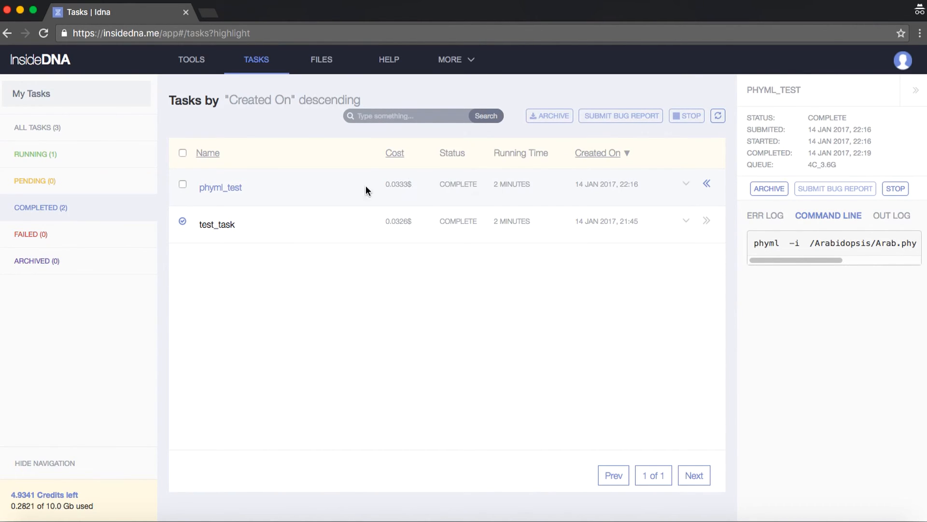
Open the Arabidopsis folder in the file storage, preview the contents of Arab.phy and close the preview
{"action": "left_click", "coordinate": [324, 65]}
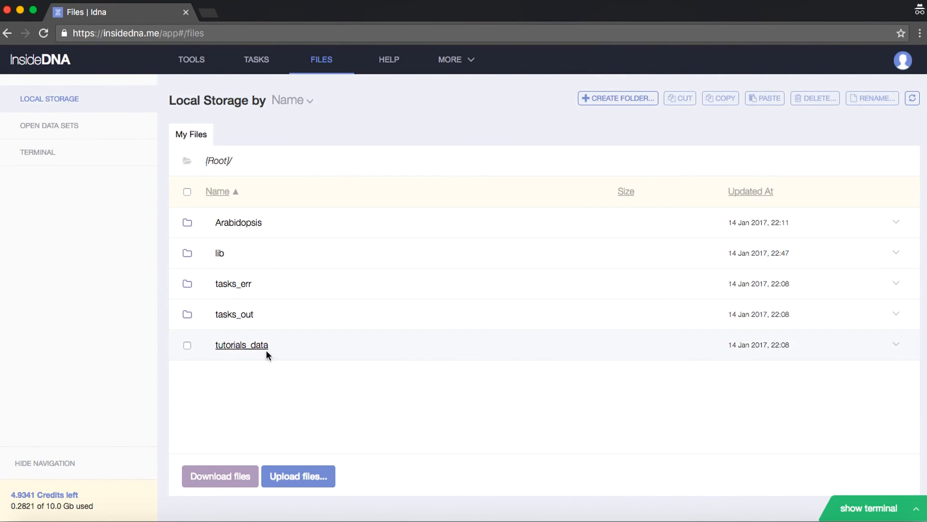
{"action": "left_click", "coordinate": [251, 225]}
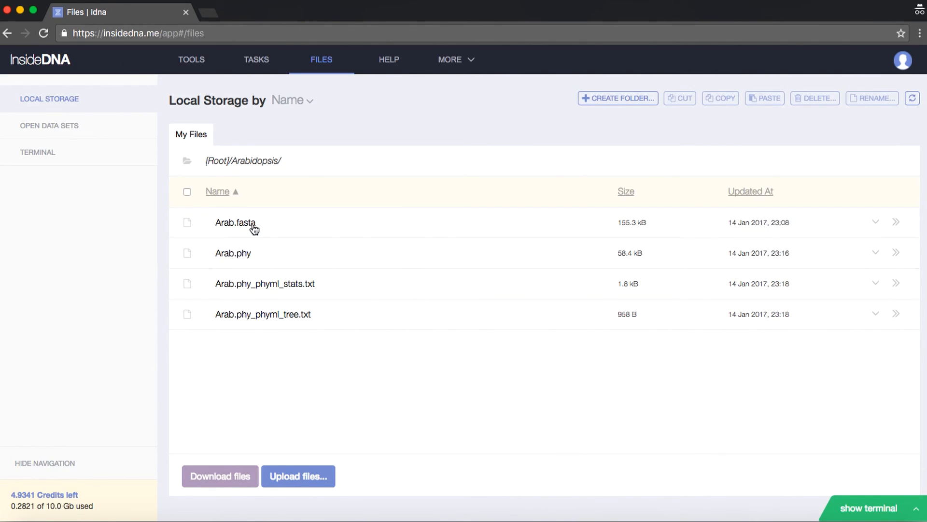
{"action": "left_click", "coordinate": [578, 252]}
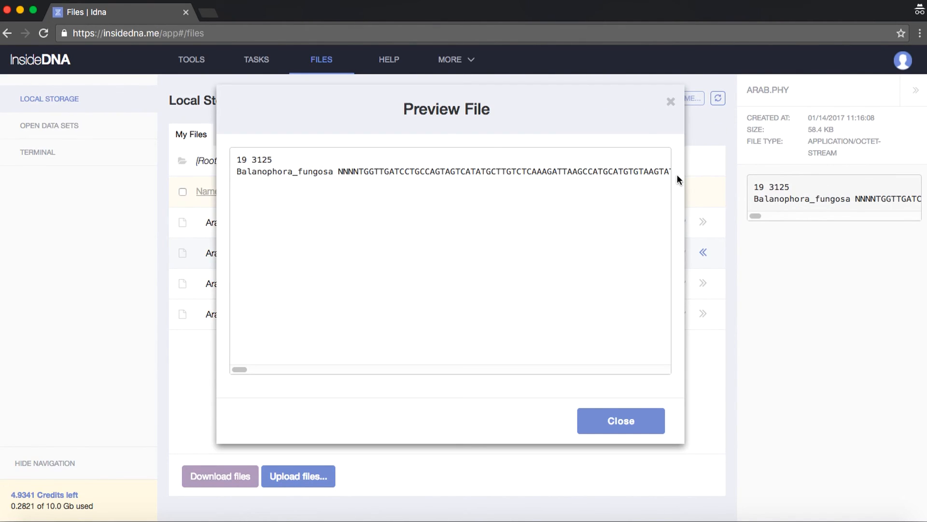
{"action": "left_click", "coordinate": [611, 415]}
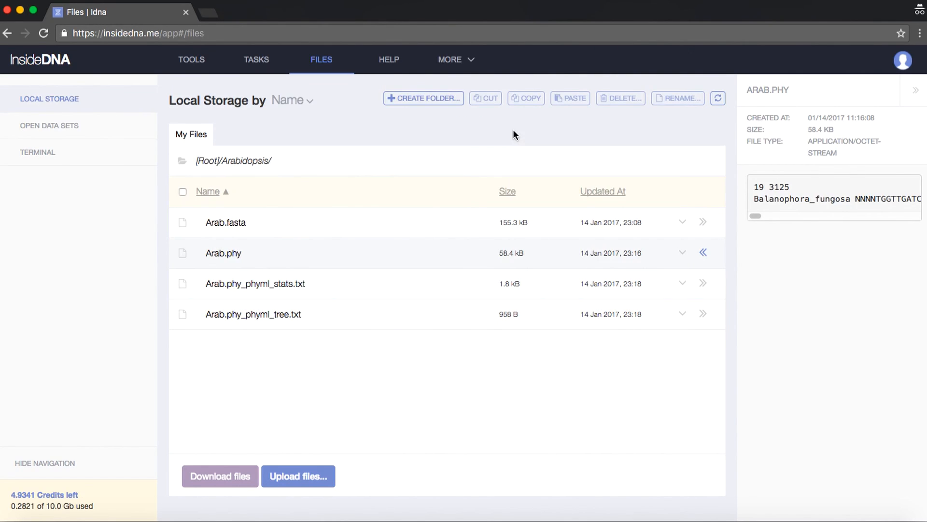